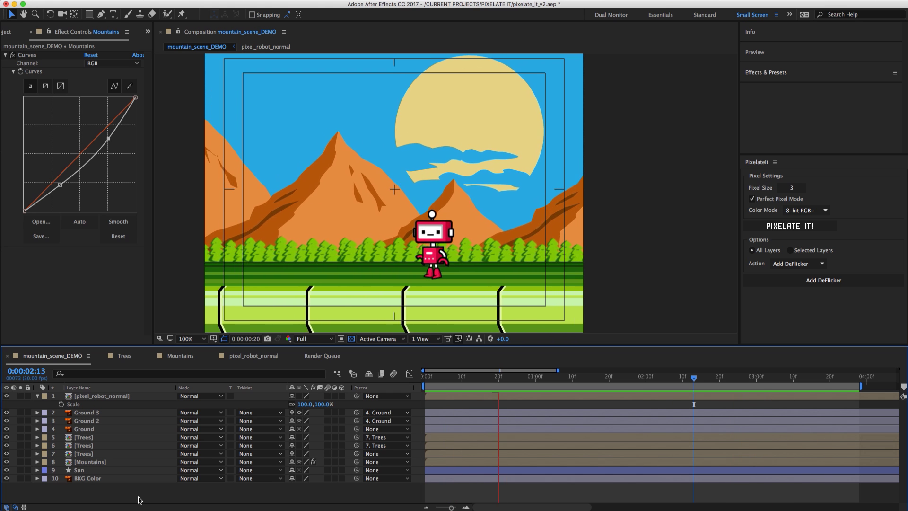
Stop the mountain scene preview so it rests on frame 0:00:02:13.
key("space")
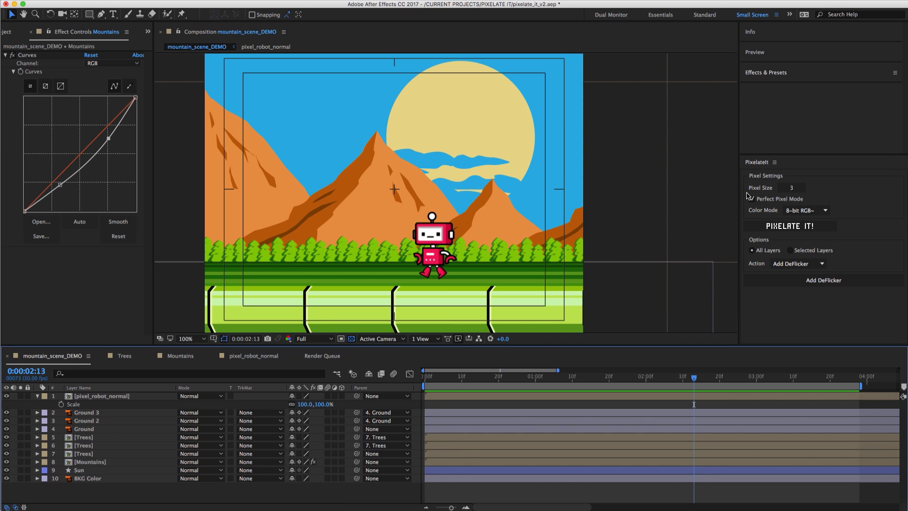
Pixelate all layers of mountain_scene_DEMO in 8-bit RGB colour mode with PIXELATE IT!
left_click(800, 209)
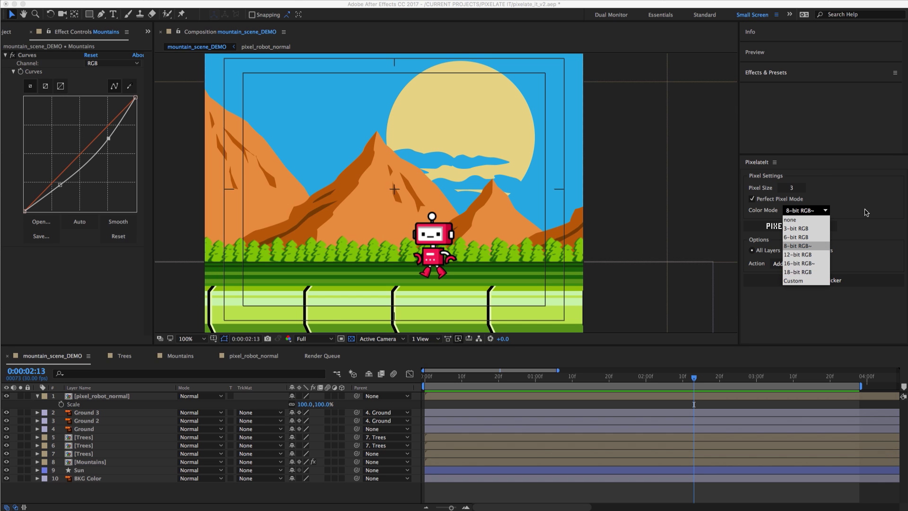
left_click(839, 251)
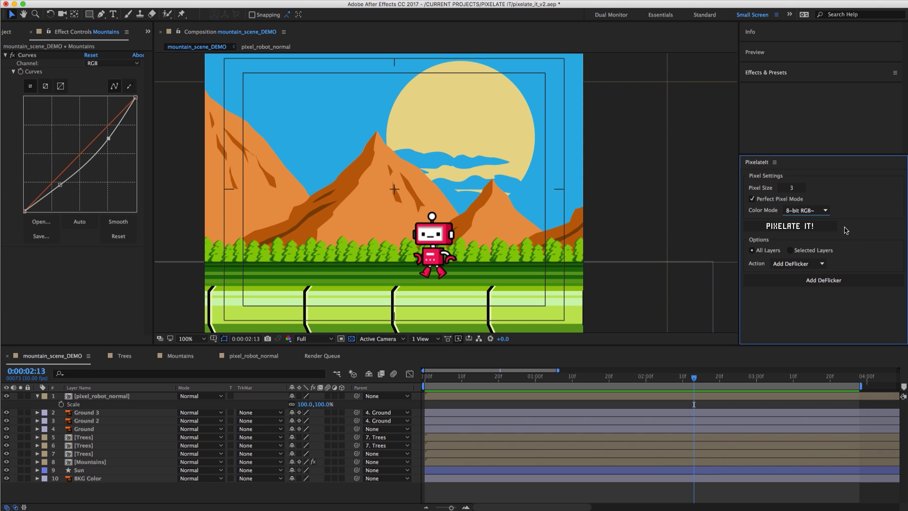
left_click(802, 227)
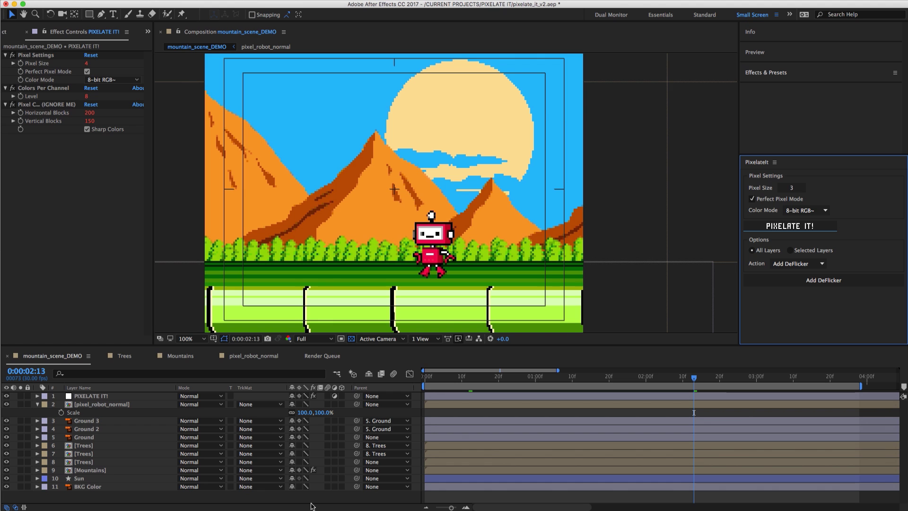
Select the Mountains layer and open the Mountains precomp.
left_click(133, 406)
left_click(112, 447)
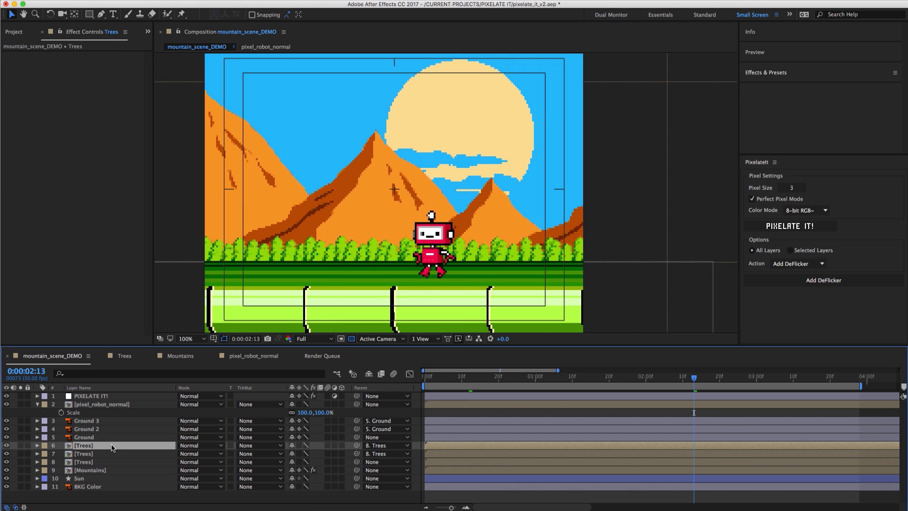
left_click(130, 406)
left_click(109, 448)
left_click(99, 470)
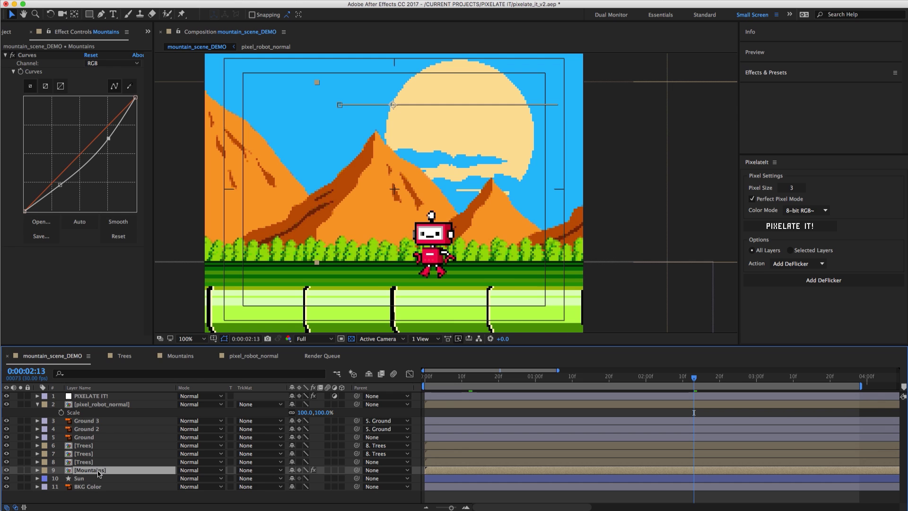
double_click(98, 471)
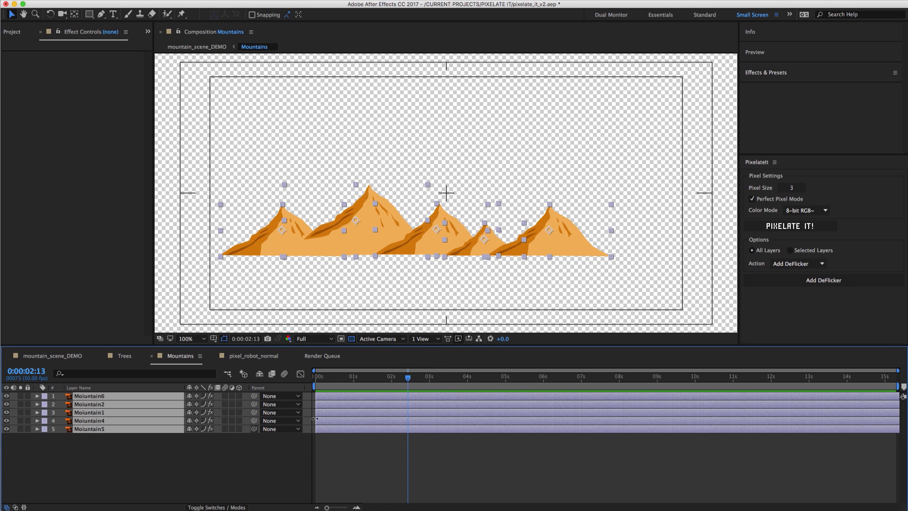
Apply the PixelateIt Set to Draft Quality action to the mountain layers.
left_click(787, 265)
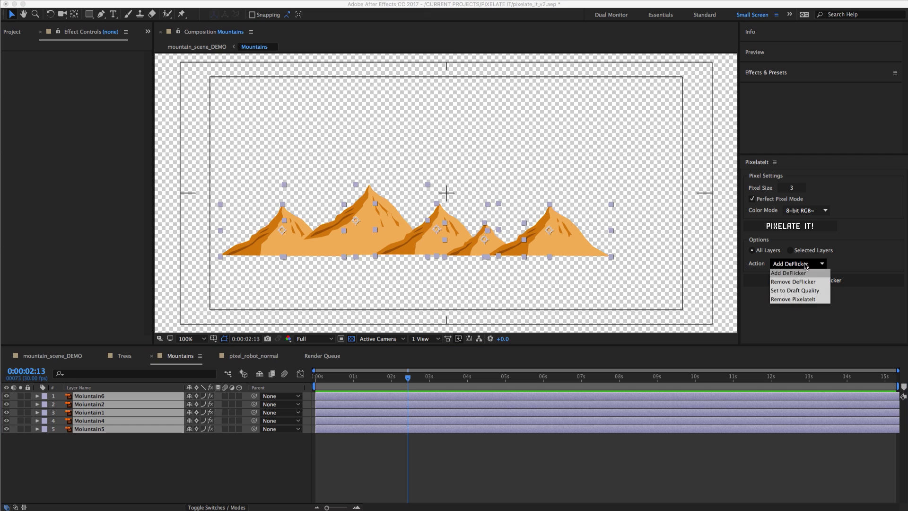
left_click(792, 292)
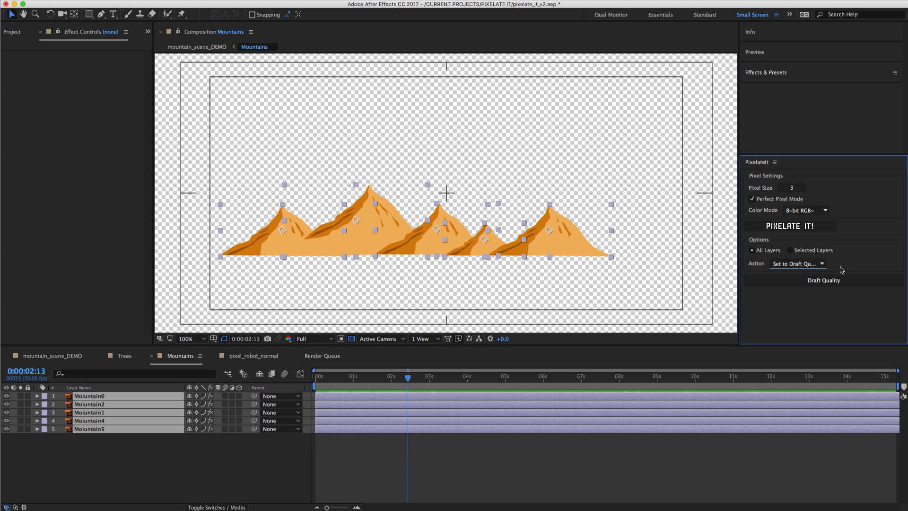
left_click(801, 265)
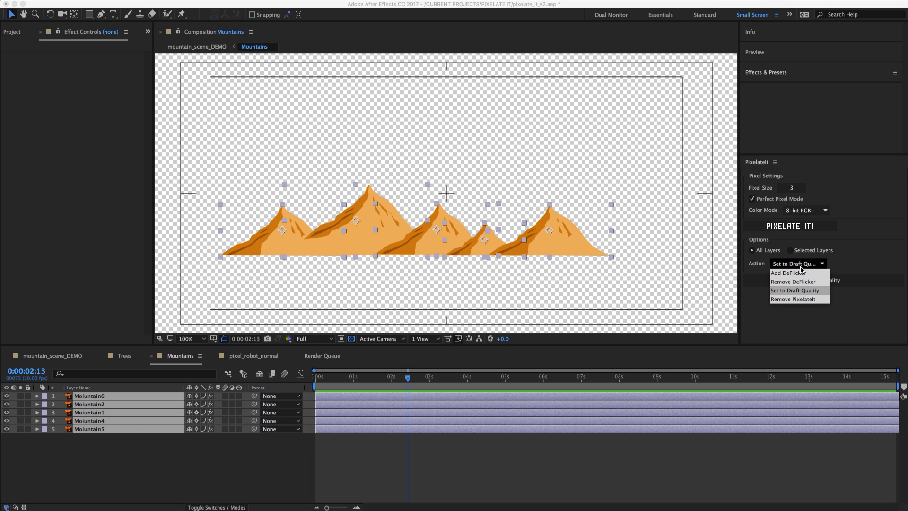
left_click(808, 291)
left_click(839, 283)
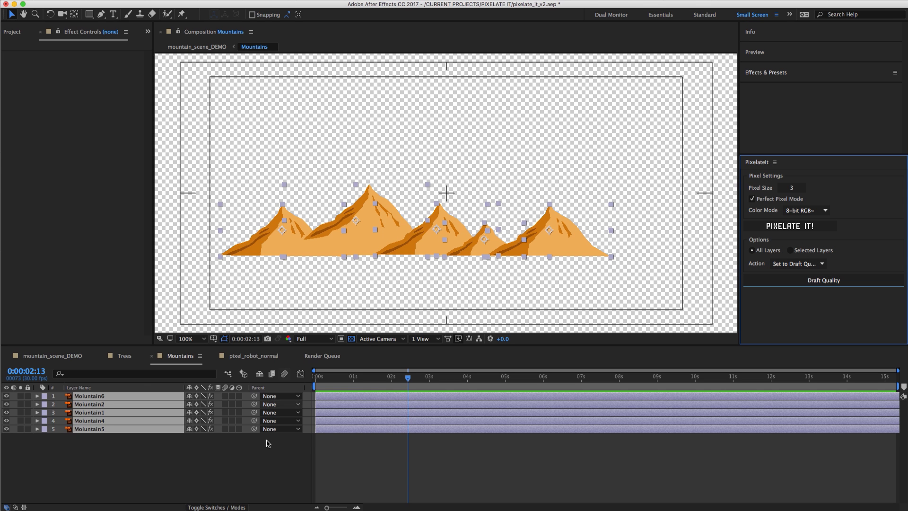
Set Trees and pixel_robot_normal comps to draft quality, then return to mountain_scene_DEMO.
left_click(125, 358)
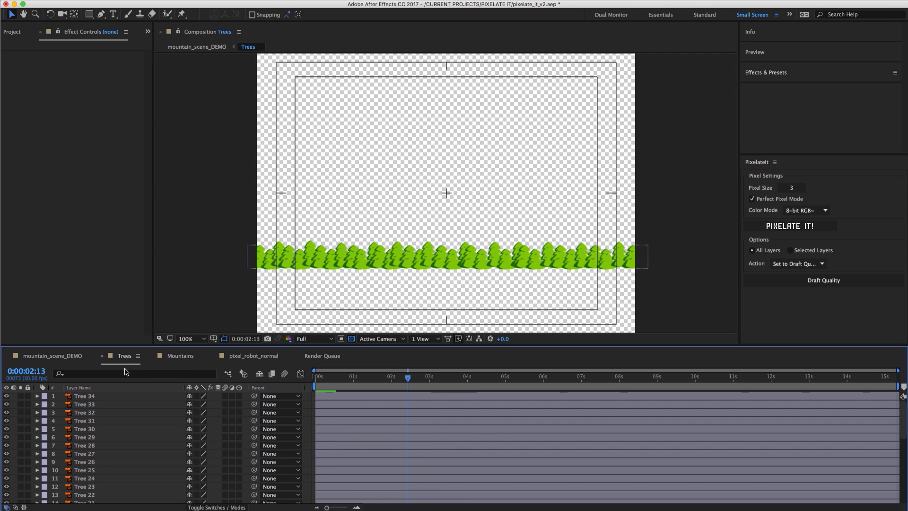
left_click(816, 284)
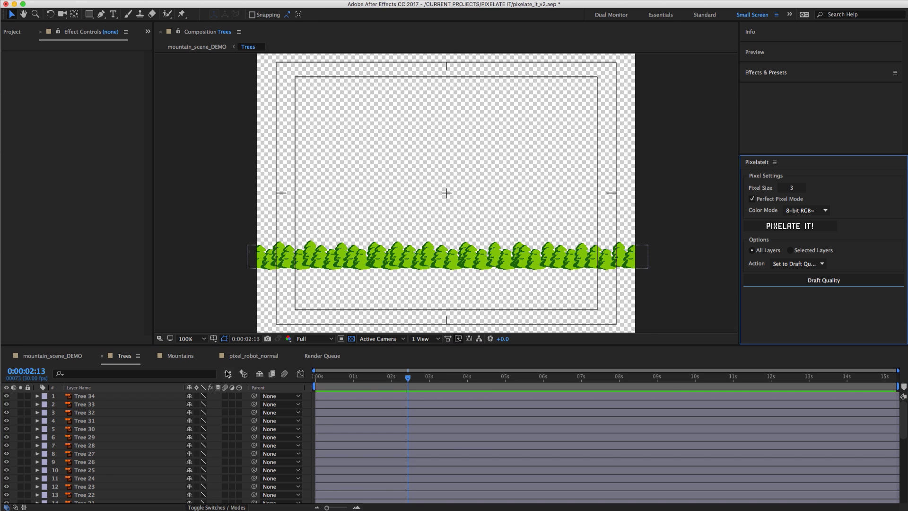
left_click(258, 359)
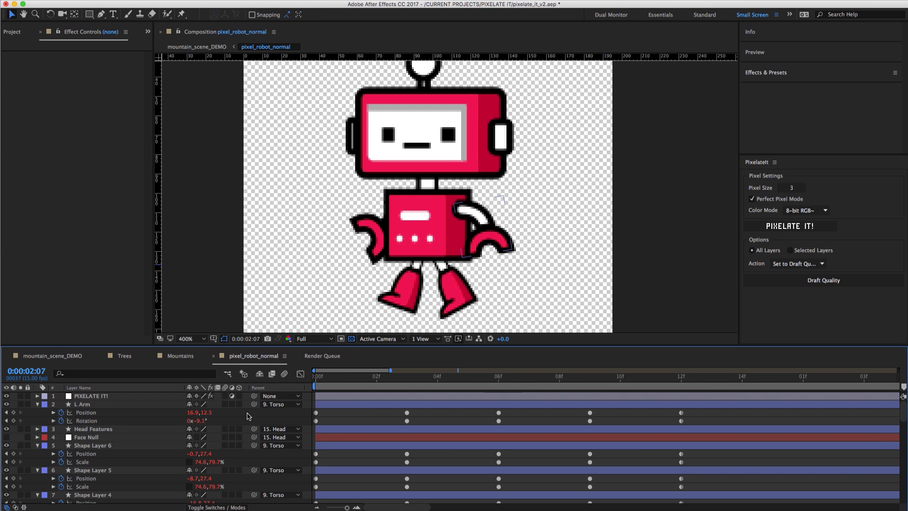
left_click(824, 286)
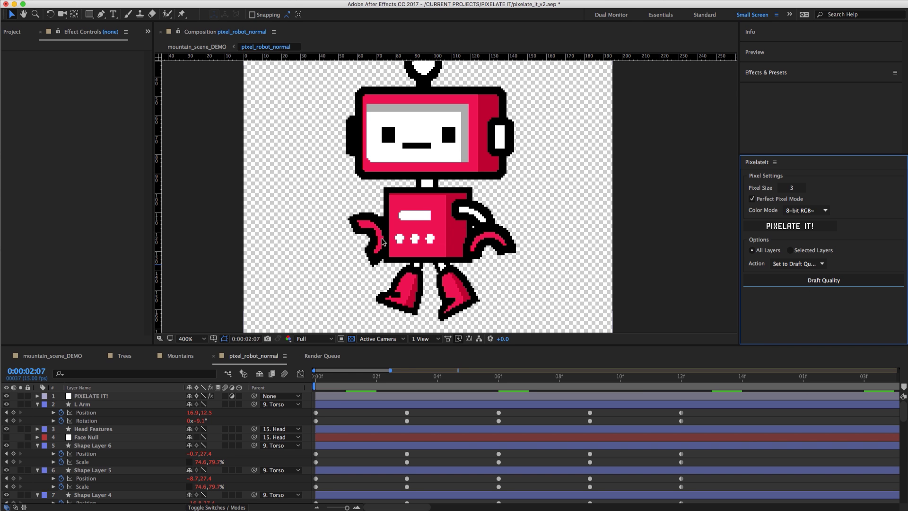
left_click(57, 358)
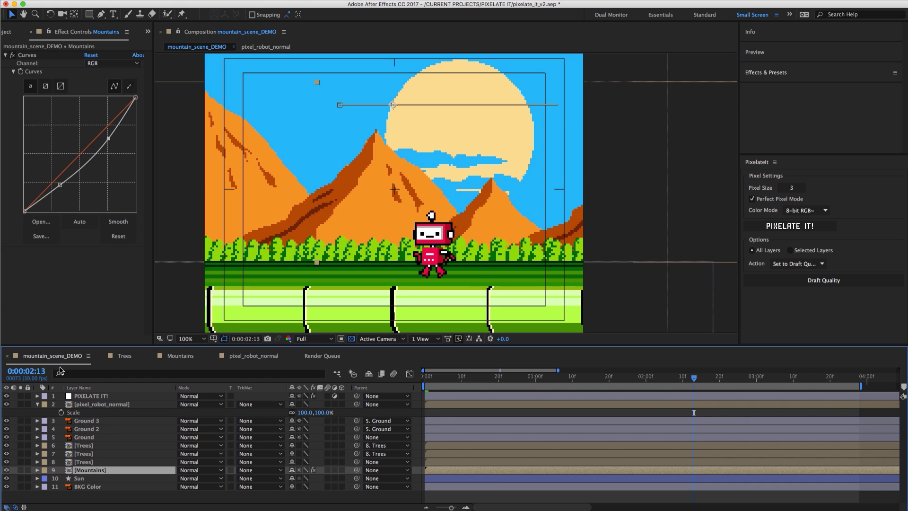
Change the PIXELATE IT! Pixel Size from 3 to 2 and start previewing the animation.
left_click(101, 397)
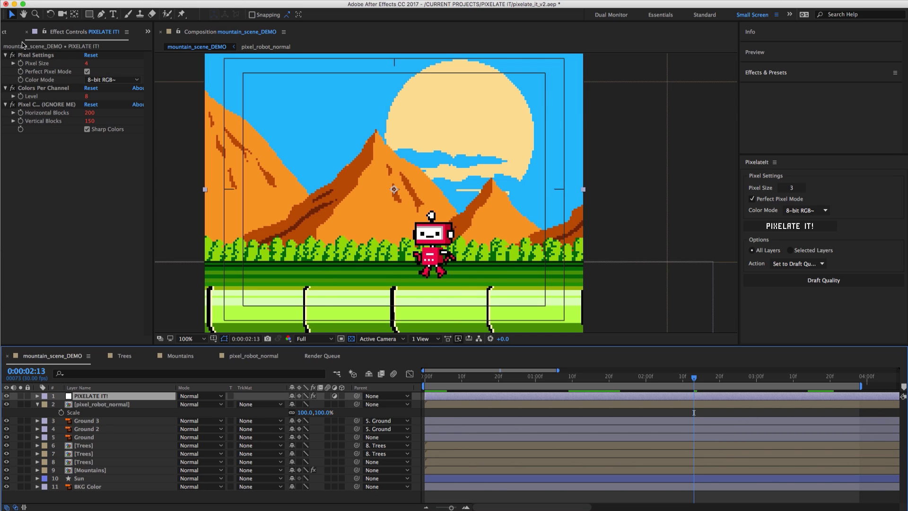
left_click(87, 64)
type("3")
key("BackSpace")
type("2")
key("Return")
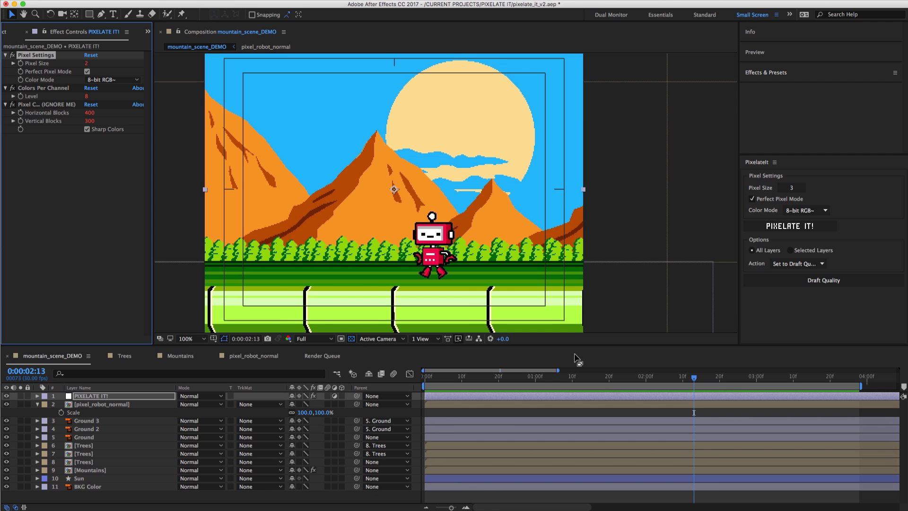
key("space")
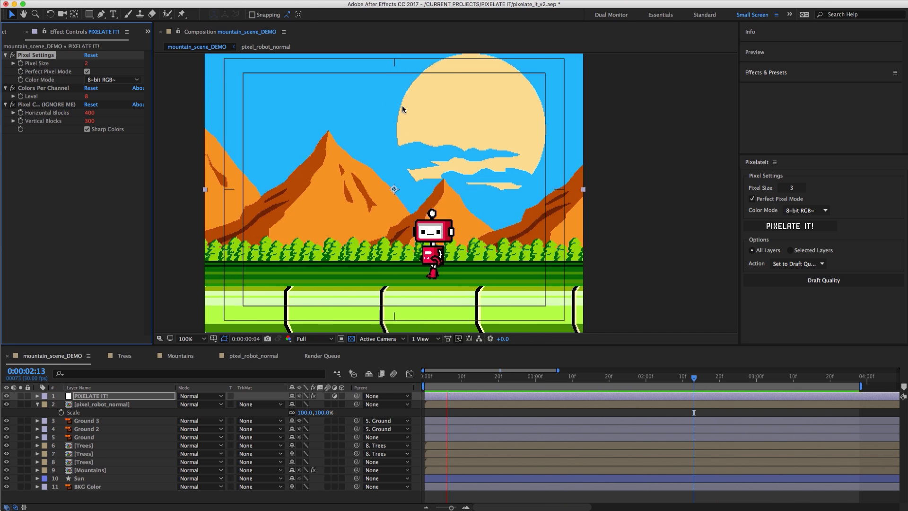
Stop the preview, then run the PixelateIt Add DeFlicker action and dismiss the Done message.
key("space")
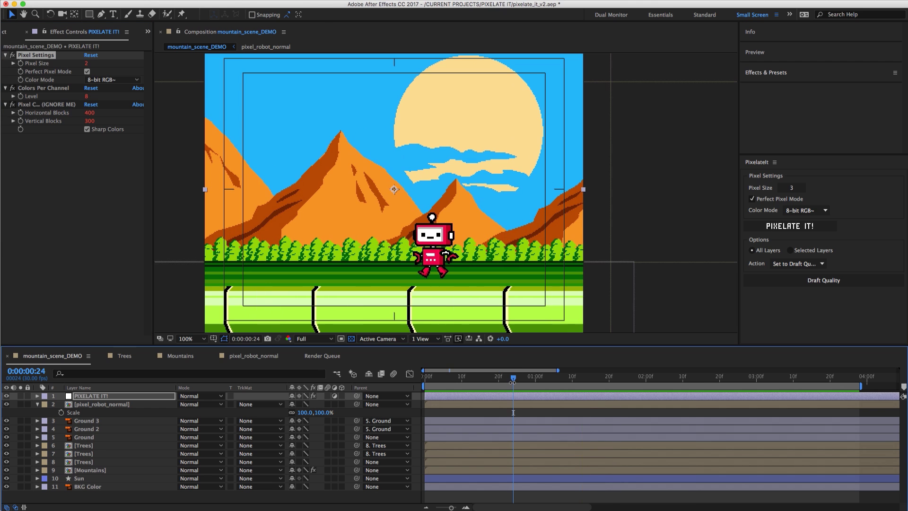
left_click(797, 264)
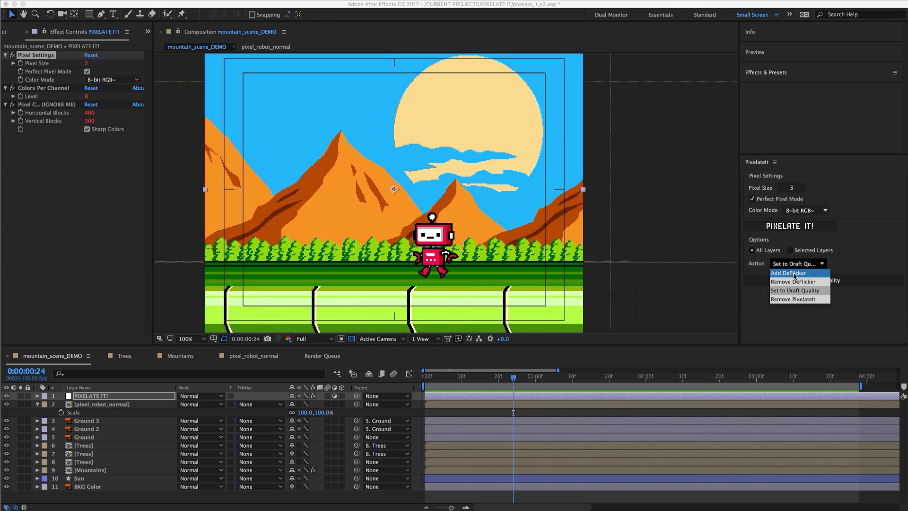
left_click(790, 282)
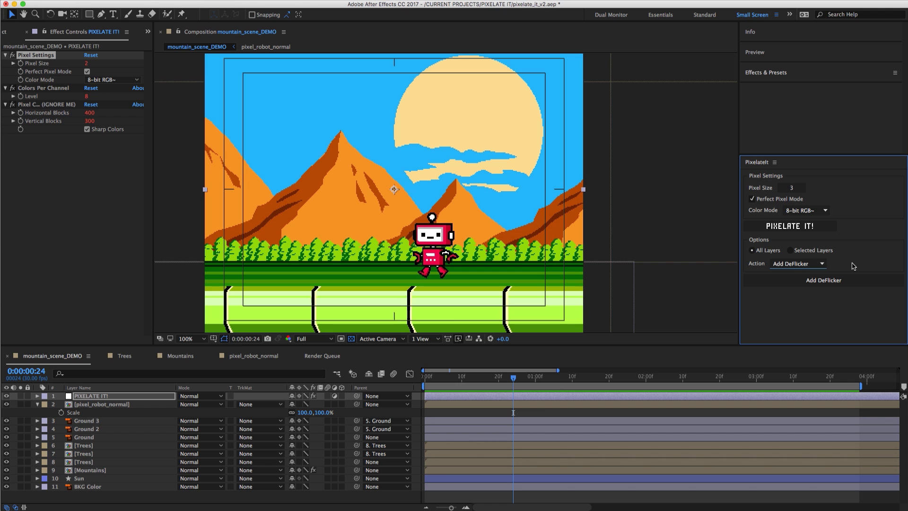
left_click(819, 286)
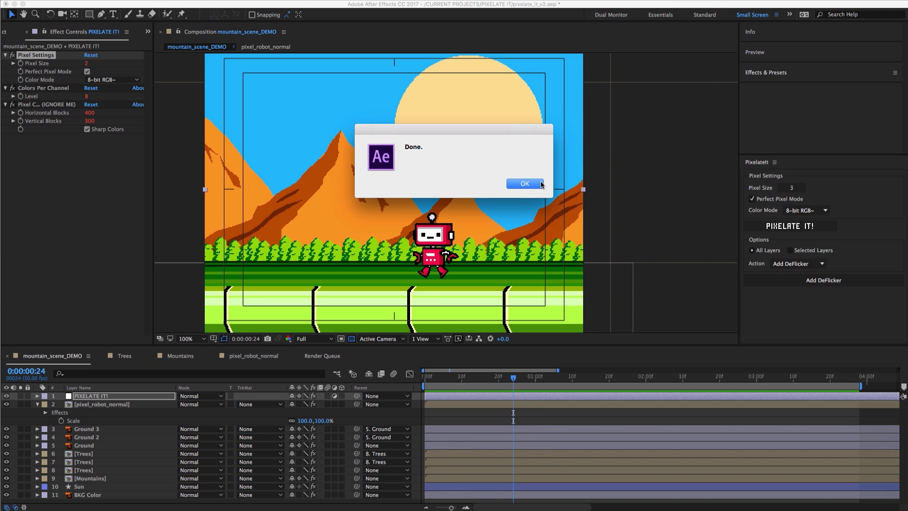
left_click(525, 183)
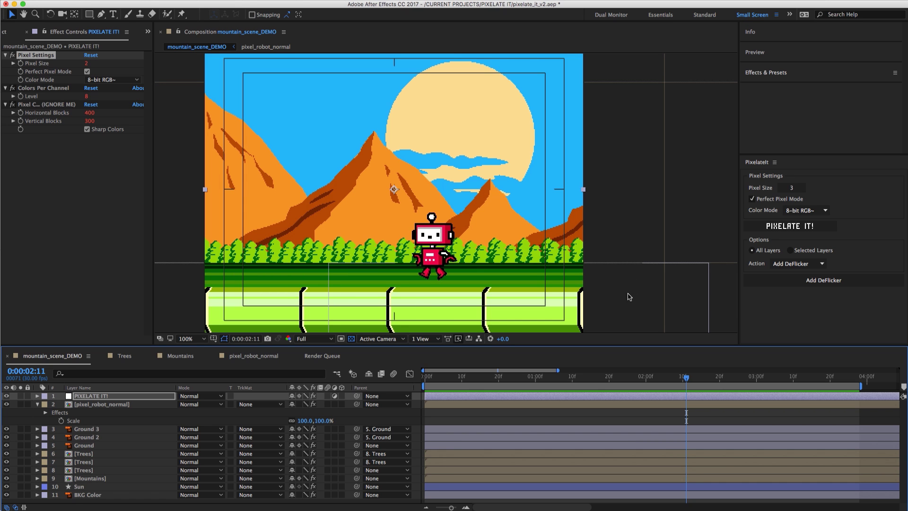
Change the queued mountain_scene_DEMO render settings' quality from Best to Current Settings.
left_click(312, 359)
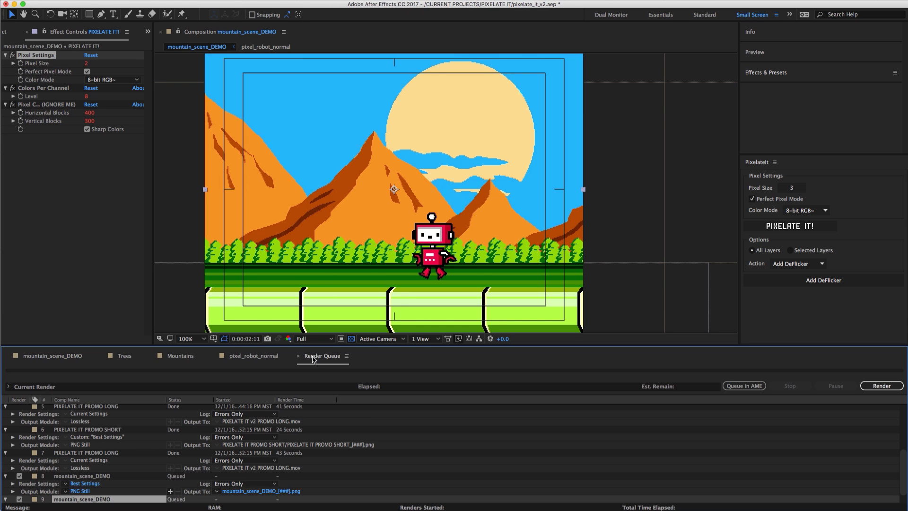
left_click(94, 491)
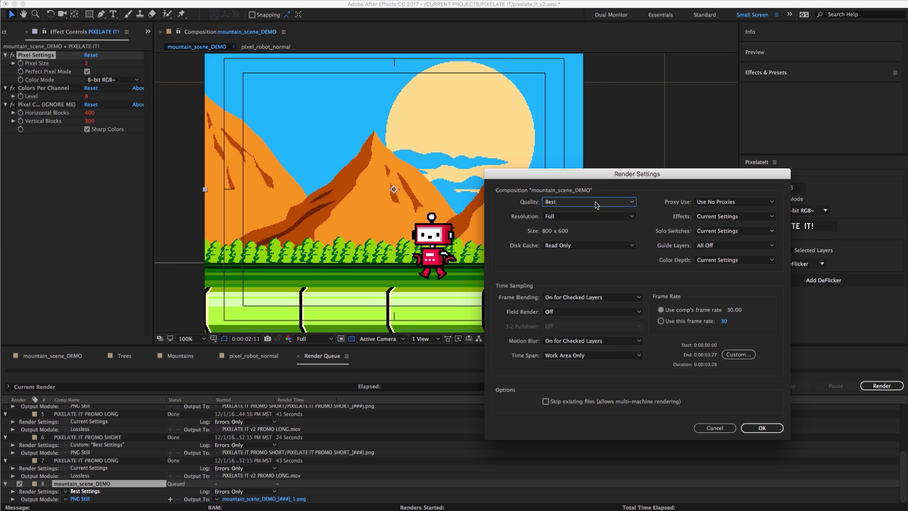
left_click(594, 203)
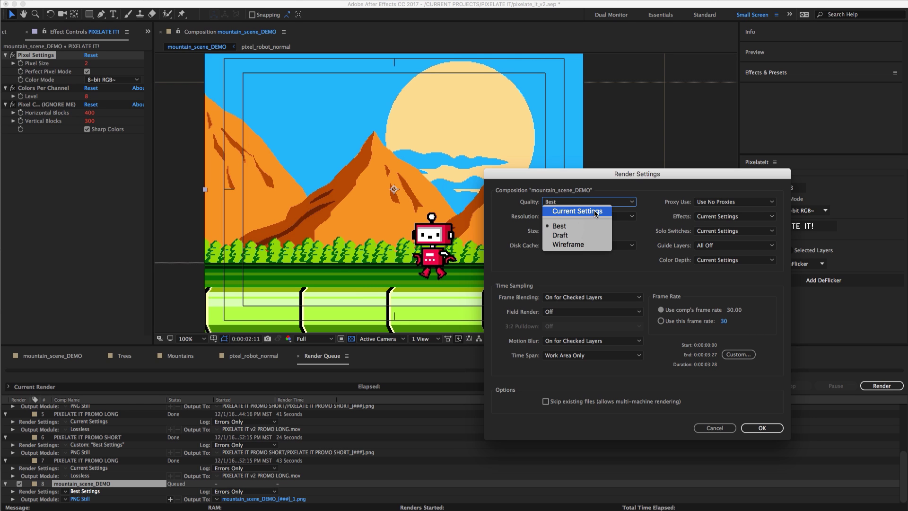
left_click(595, 212)
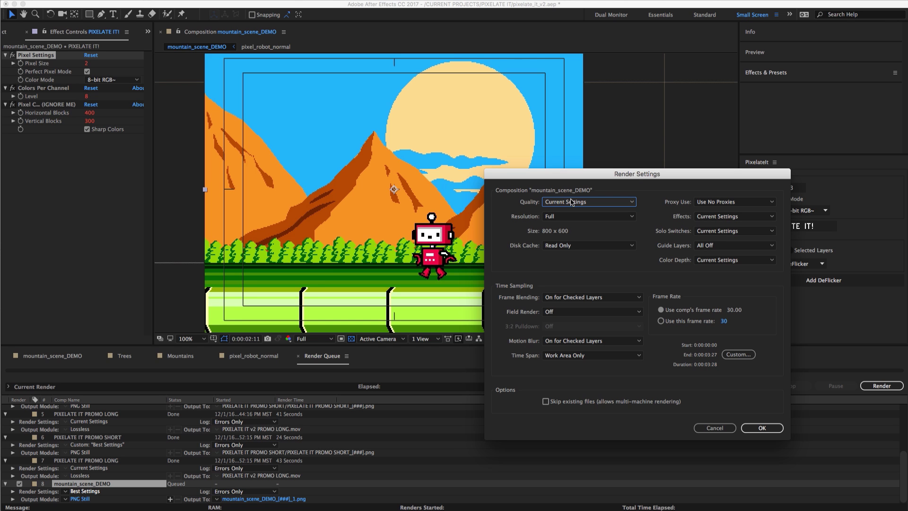
left_click(761, 427)
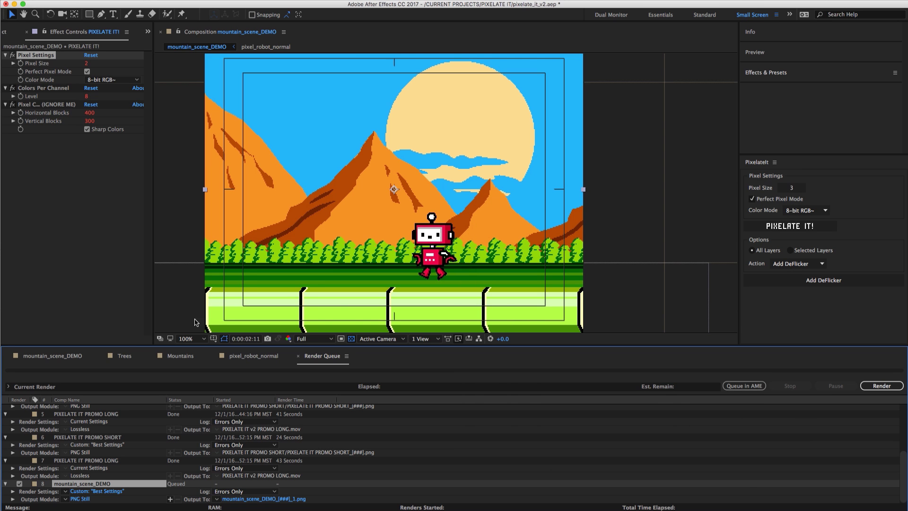
Switch from the Render Queue back to the mountain_scene_DEMO timeline tab.
left_click(53, 356)
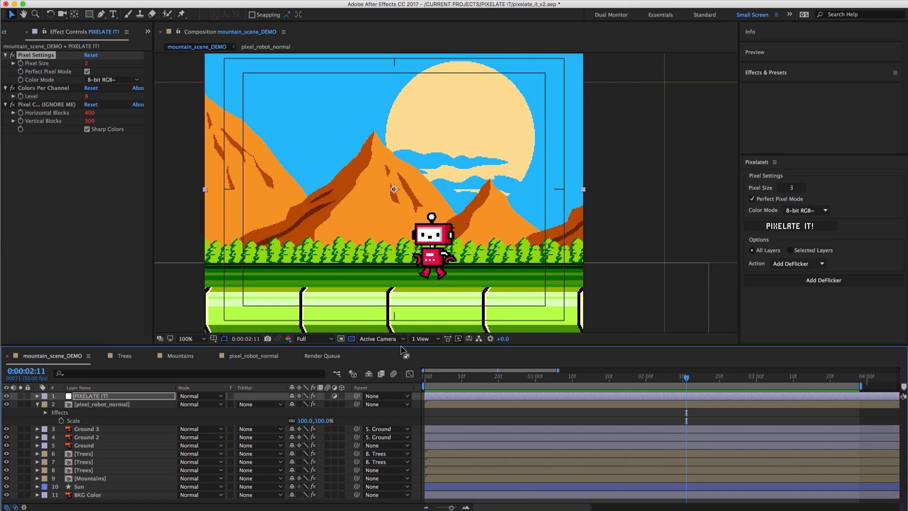